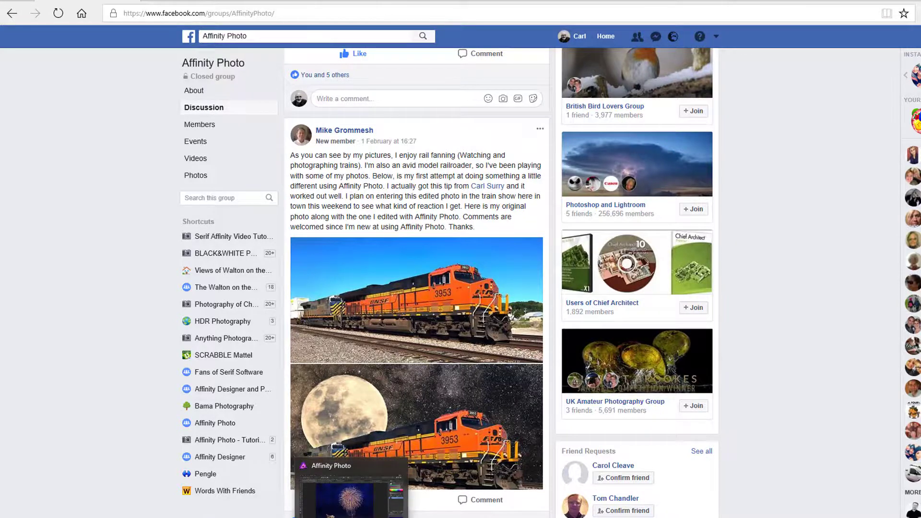
# Switch to Affinity Photo and compare the before and after motorcycle composites with the plain fireworks image
pyautogui.click(351, 517)
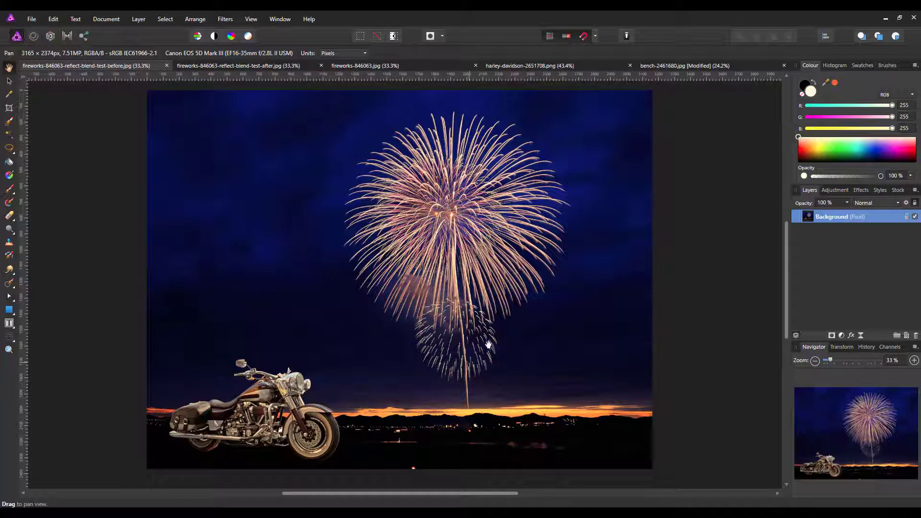
pyautogui.click(223, 67)
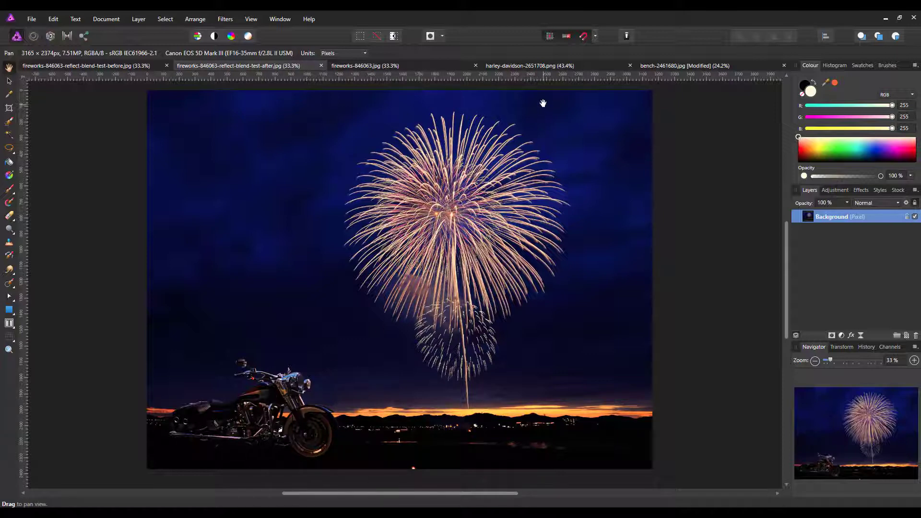
pyautogui.click(442, 66)
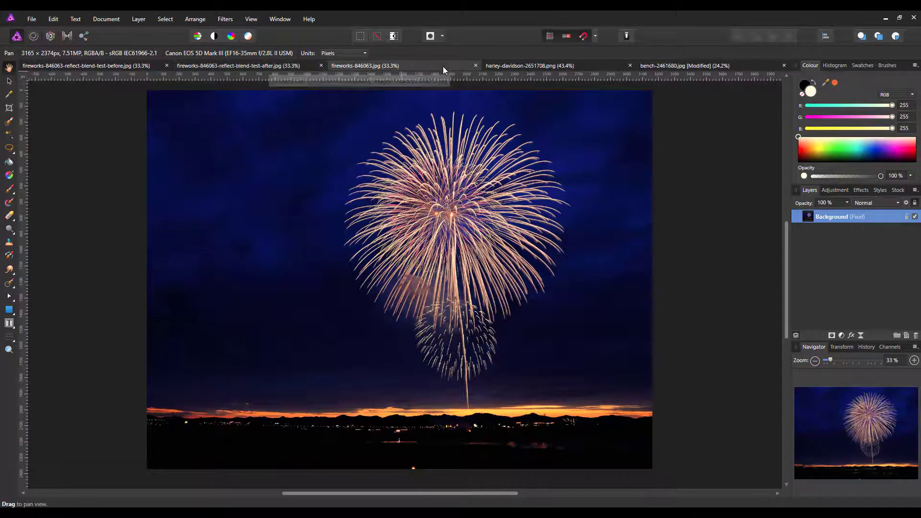
# Copy the motorcycle layer from harley-davidson-2651708.png and paste it into fireworks-846063.jpg
pyautogui.click(534, 72)
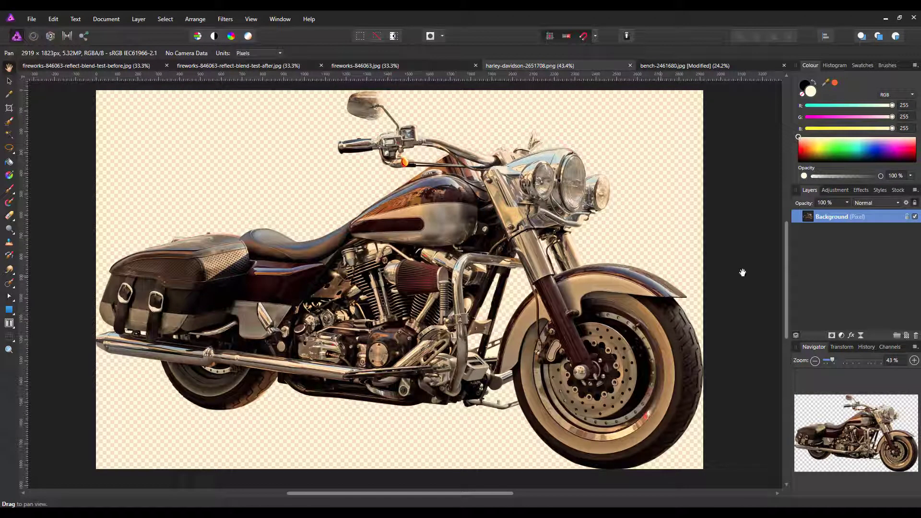
pyautogui.rightClick(845, 219)
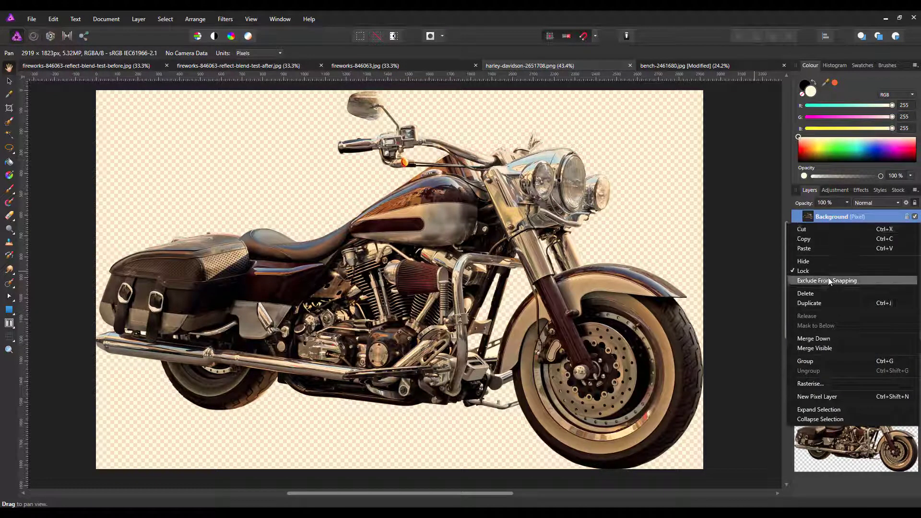
pyautogui.click(808, 239)
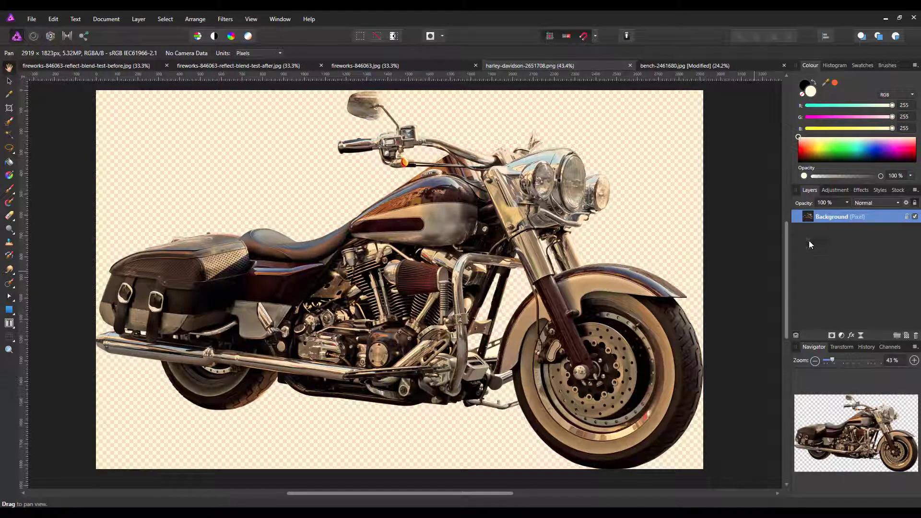
pyautogui.click(391, 68)
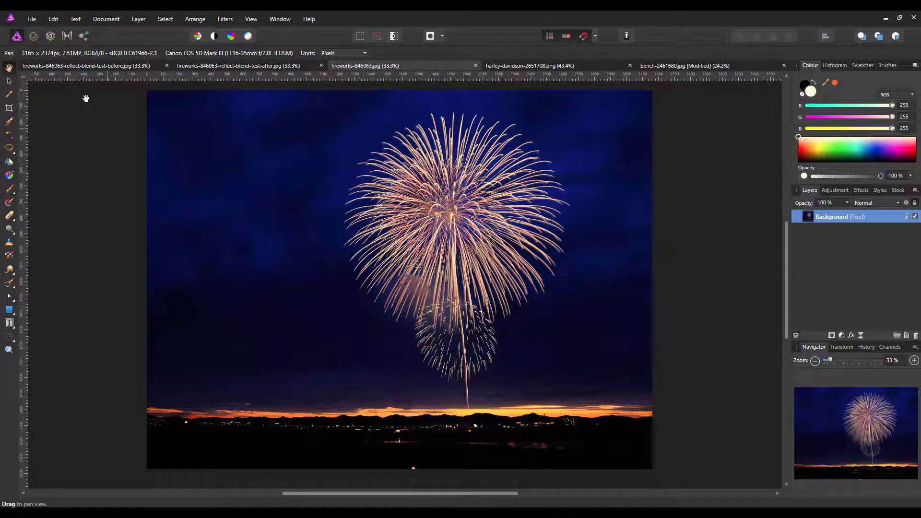
pyautogui.click(52, 19)
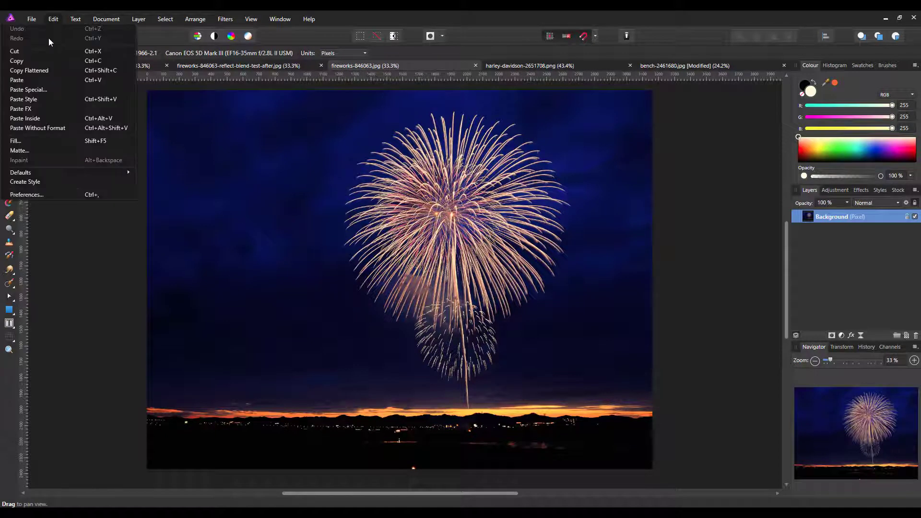
pyautogui.click(30, 81)
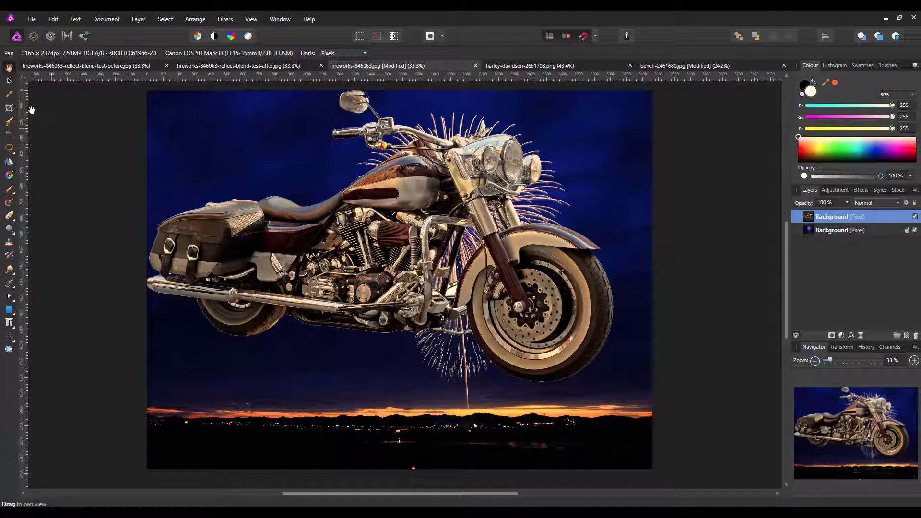
# Shrink the motorcycle to a little under half size, place it in the image's lower-left corner and tilt it slightly counterclockwise
pyautogui.click(9, 81)
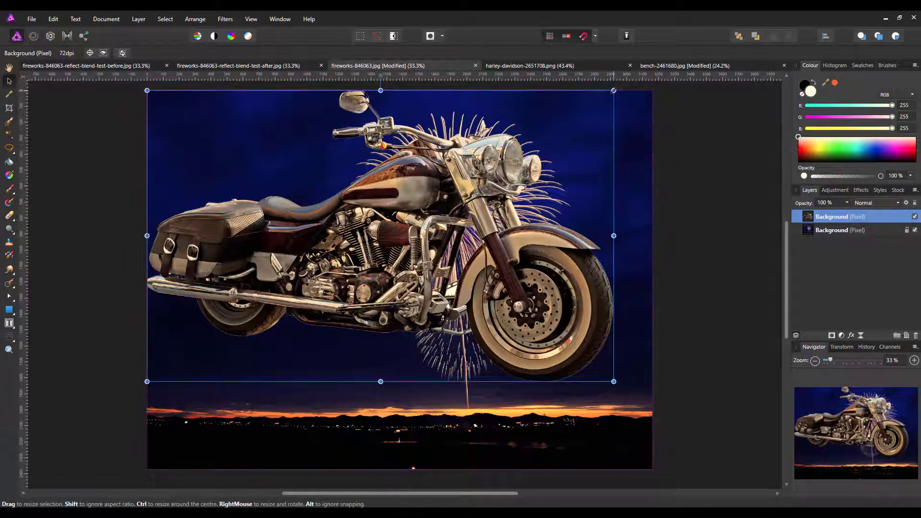
pyautogui.moveTo(614, 91); pyautogui.dragTo(488, 169)
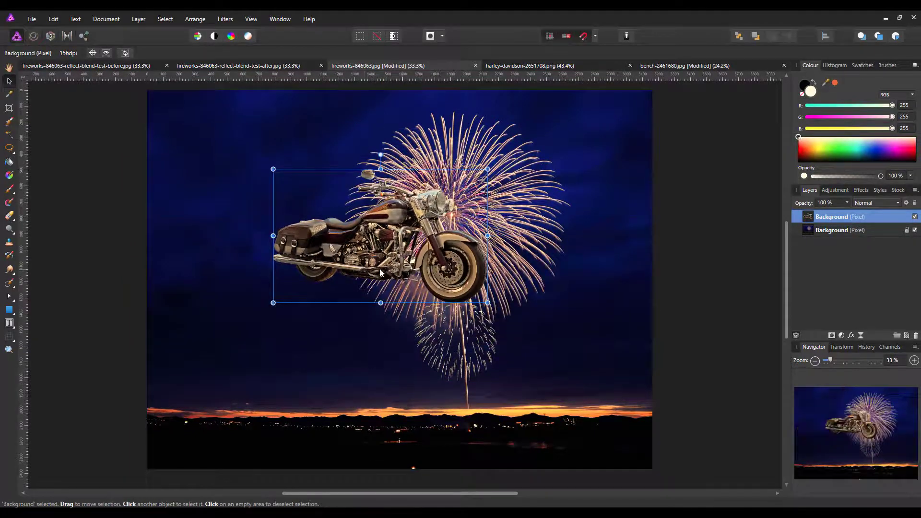
pyautogui.moveTo(367, 249); pyautogui.dragTo(266, 404)
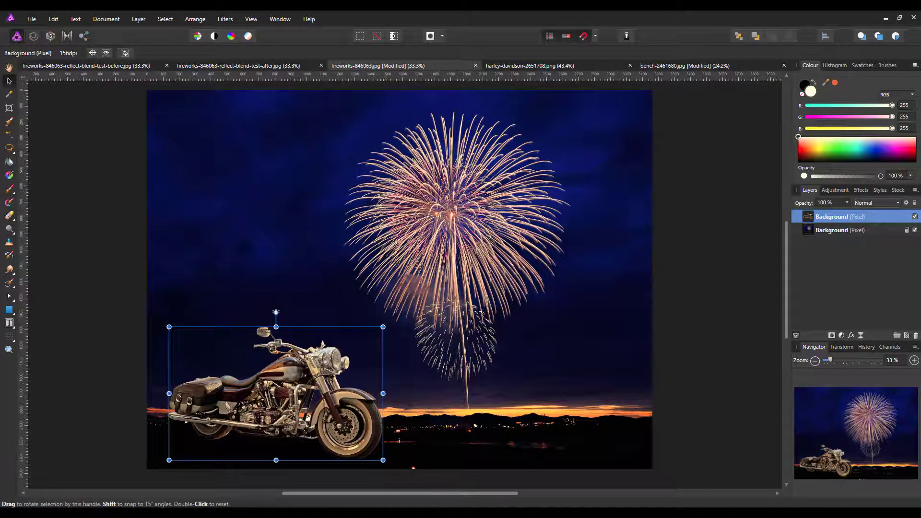
pyautogui.moveTo(275, 313); pyautogui.dragTo(273, 312)
pyautogui.moveTo(296, 397); pyautogui.dragTo(292, 401)
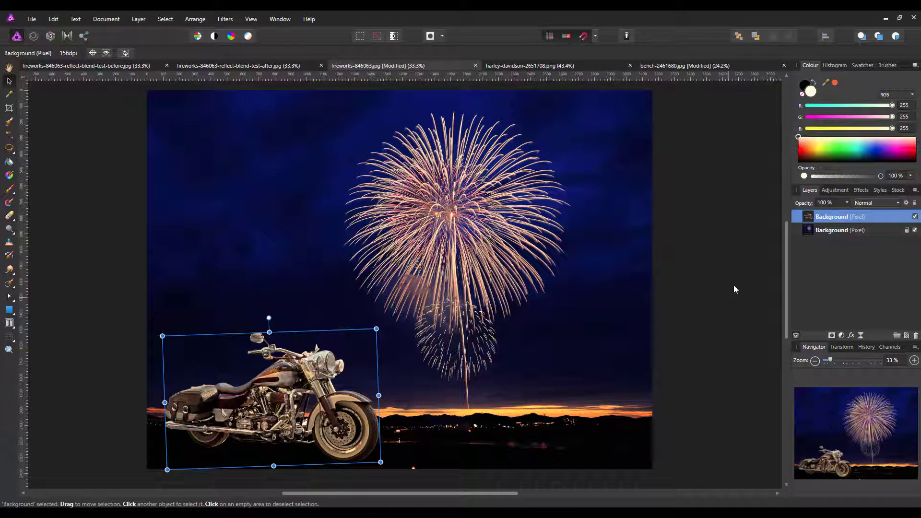
pyautogui.click(9, 68)
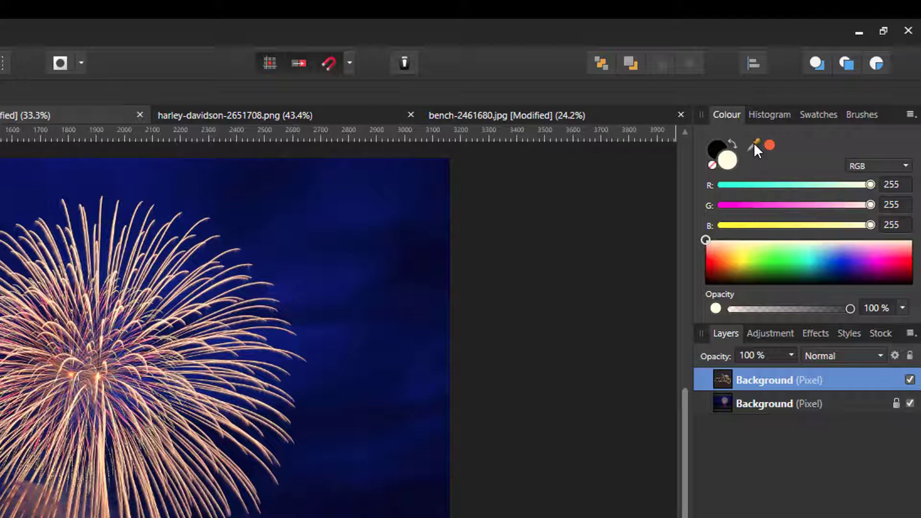
# Sample a dark blue (RGB 4, 3, 47) from the night sky near the motorcycle and make it the active colour
pyautogui.moveTo(753, 142); pyautogui.dragTo(384, 301)
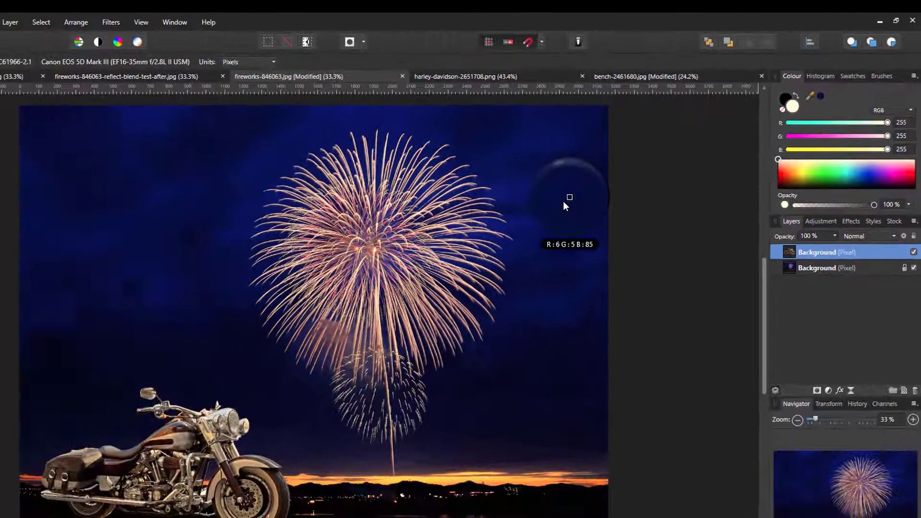
pyautogui.moveTo(564, 202); pyautogui.dragTo(229, 360)
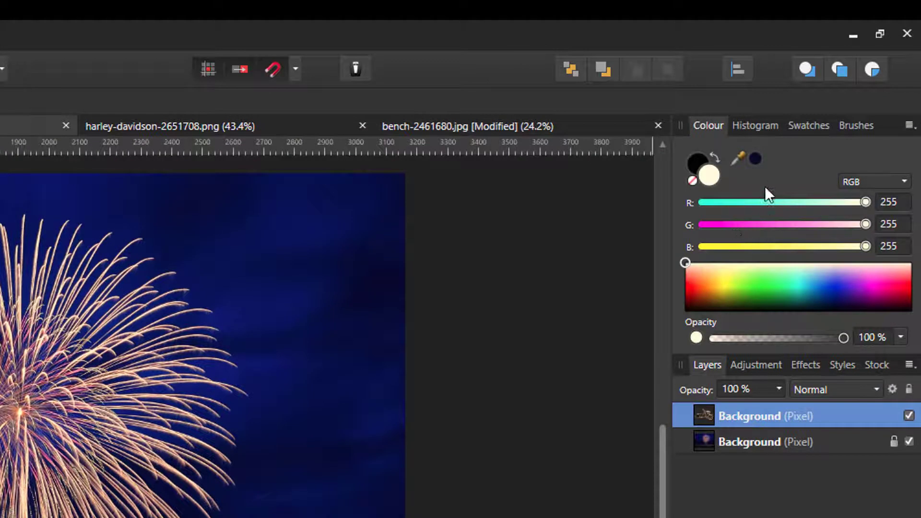
pyautogui.click(756, 157)
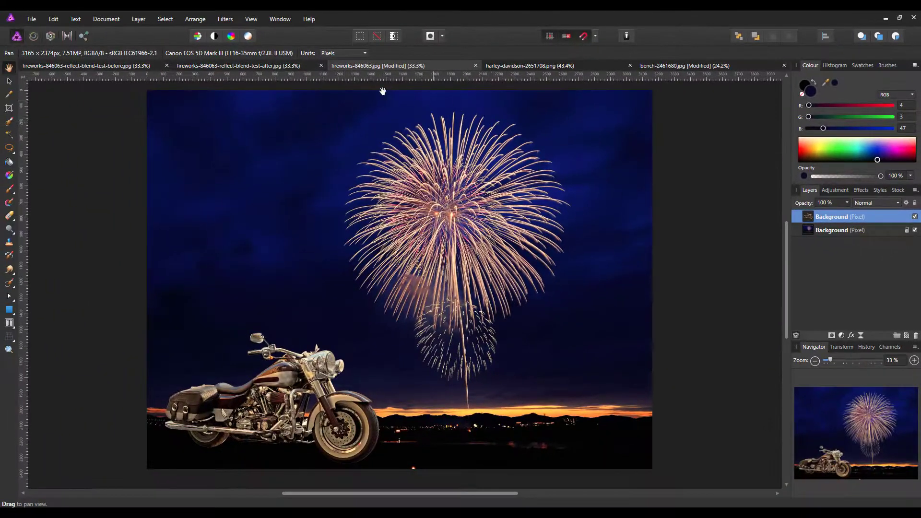
# Create a new fill layer in the sampled dark blue and clip it inside the motorcycle layer
pyautogui.click(137, 21)
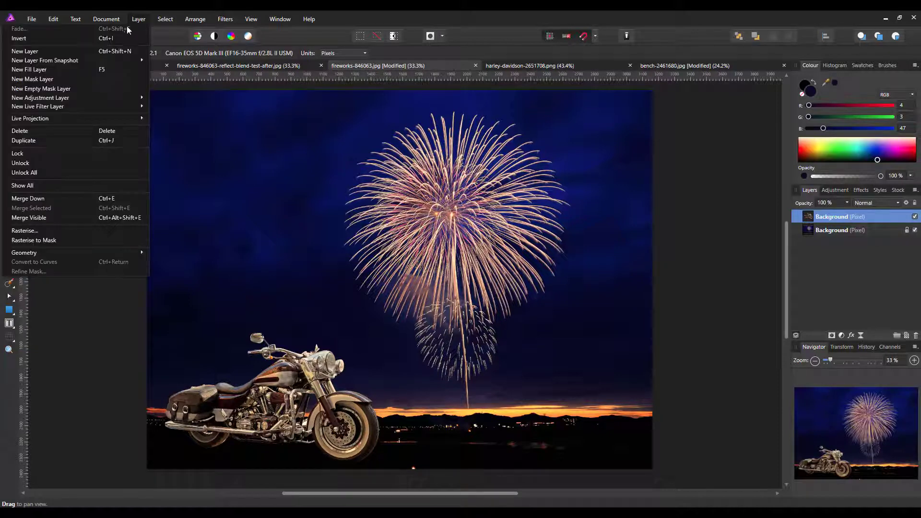
pyautogui.click(47, 70)
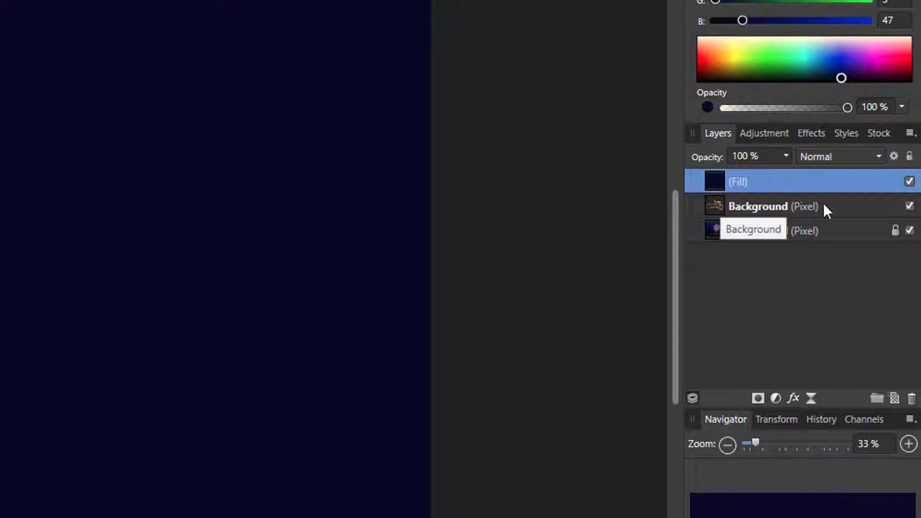
pyautogui.doubleClick(799, 177)
pyautogui.moveTo(799, 179); pyautogui.dragTo(816, 207)
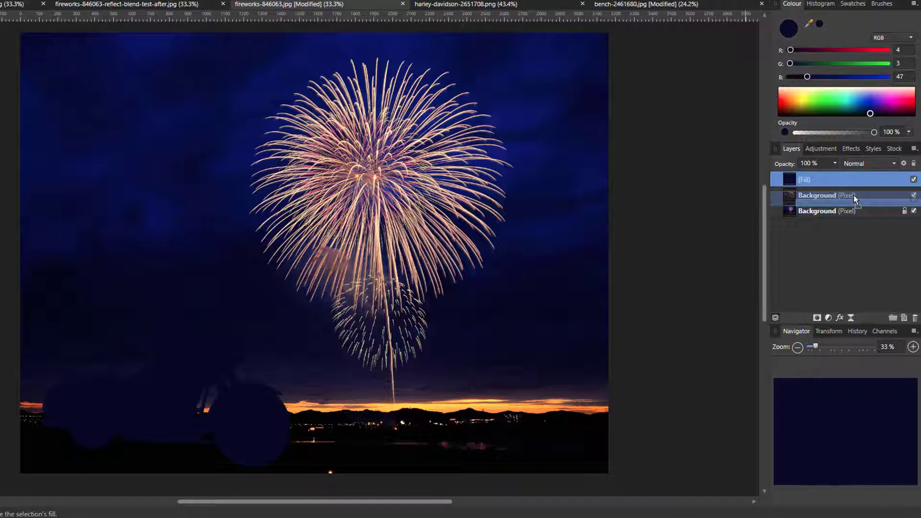
pyautogui.moveTo(853, 195); pyautogui.dragTo(853, 194)
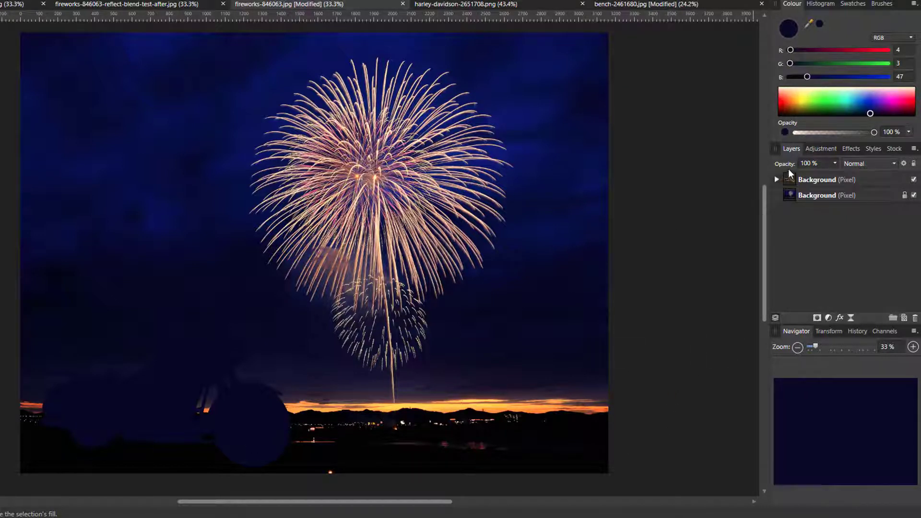
pyautogui.click(777, 179)
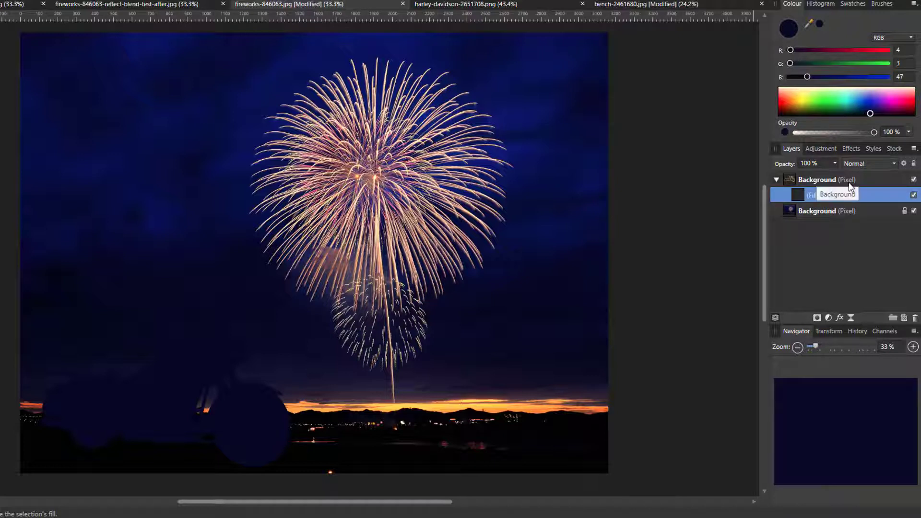
# Preview several blend modes on the clipped fill layer and set it to Reflect
pyautogui.click(895, 162)
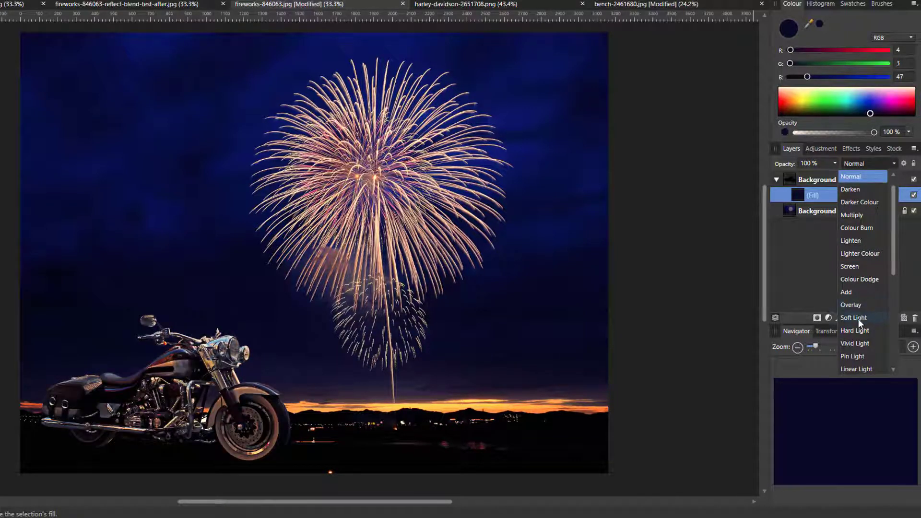
pyautogui.scroll(-1, 859, 330)
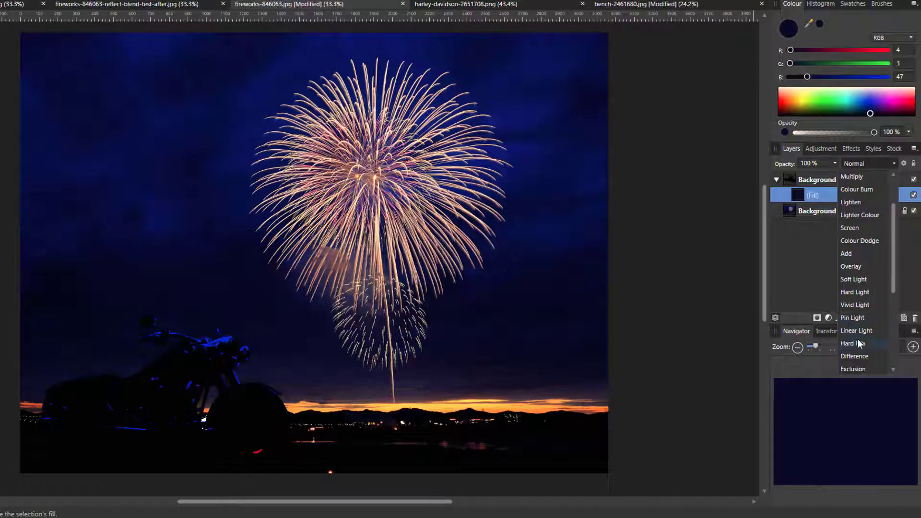
pyautogui.scroll(-1, 856, 338)
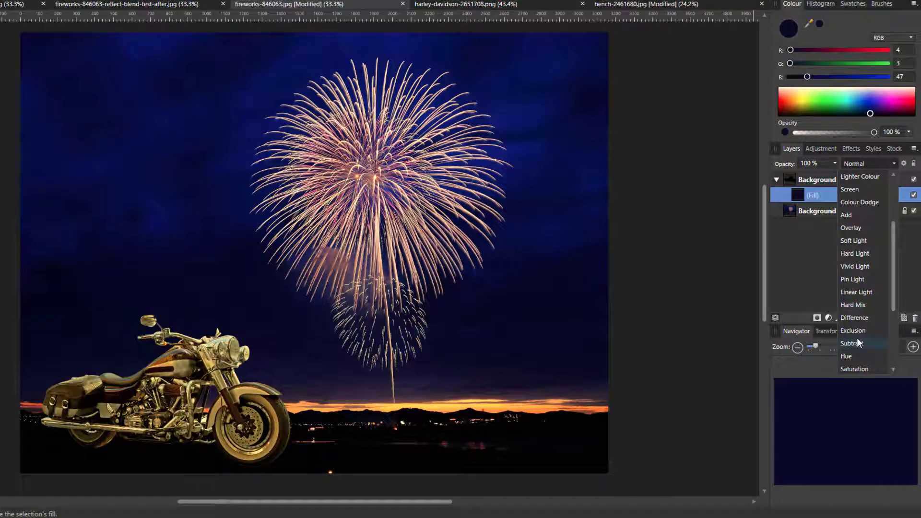
pyautogui.scroll(-1, 857, 343)
pyautogui.scroll(-1, 856, 343)
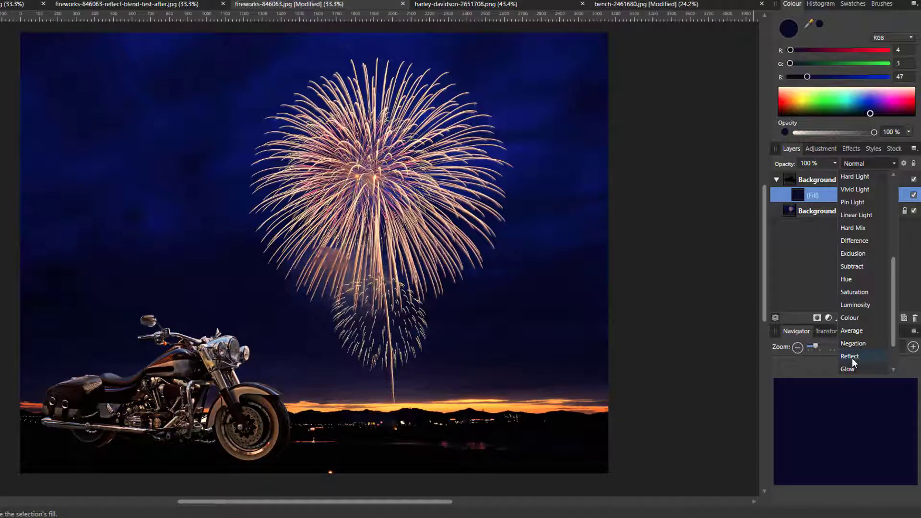
pyautogui.click(852, 358)
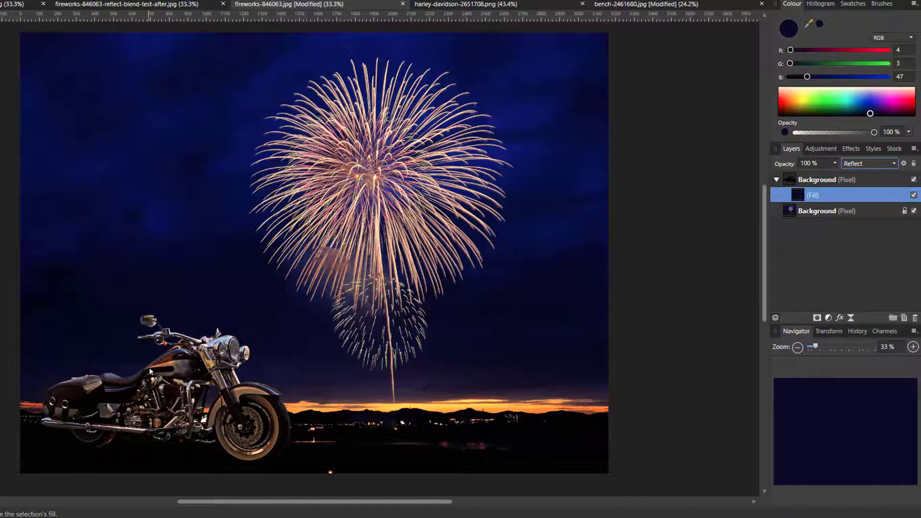
# Duplicate the Reflect fill layer inside the motorcycle layer and collapse the layer's contents
pyautogui.rightClick(850, 195)
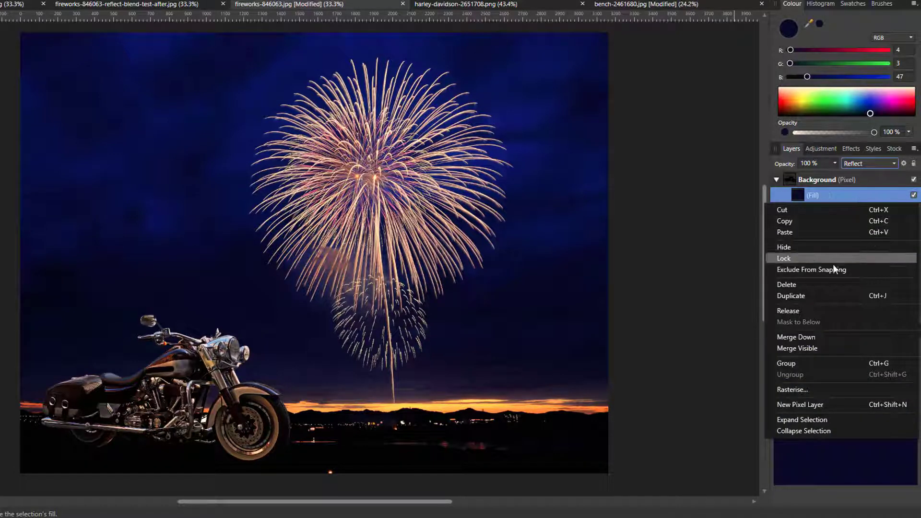
pyautogui.click(816, 295)
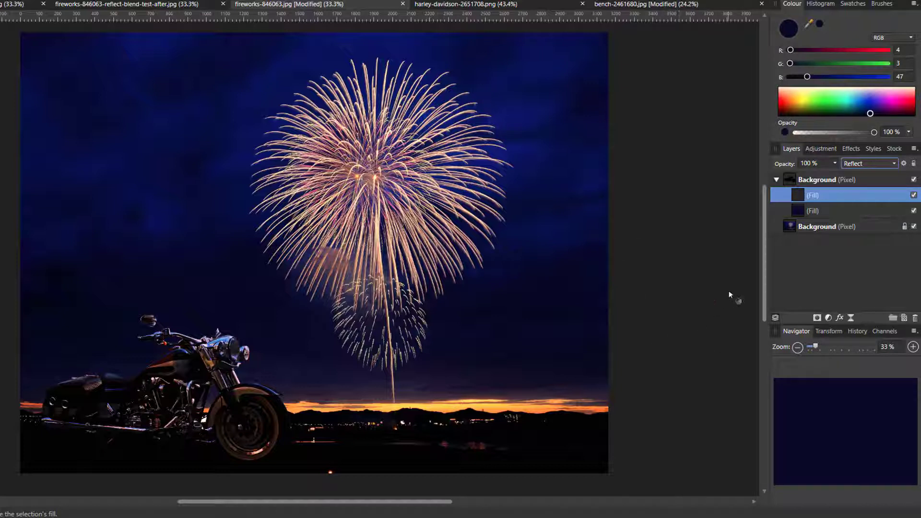
pyautogui.click(777, 179)
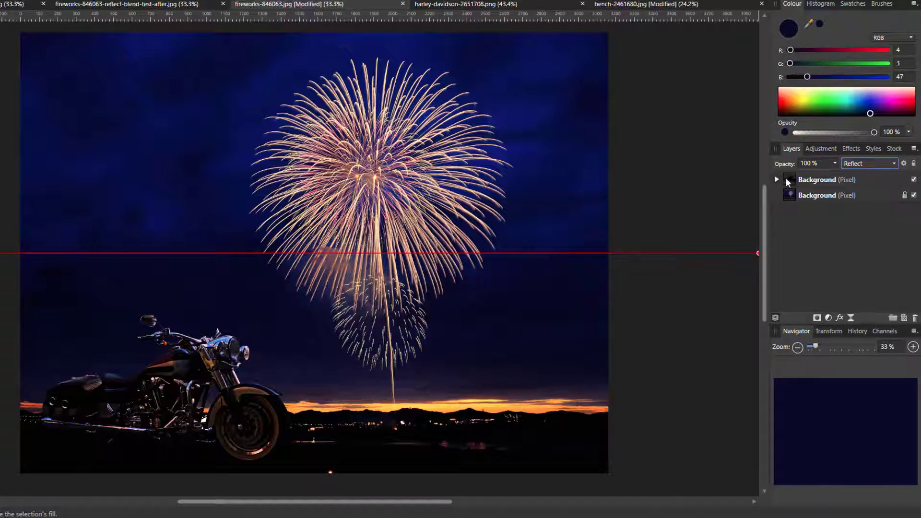
pyautogui.click(776, 179)
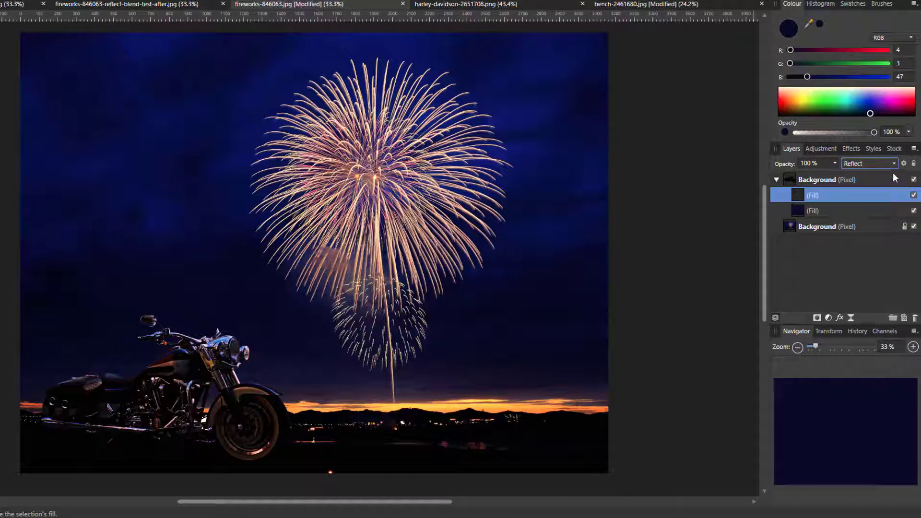
pyautogui.click(776, 179)
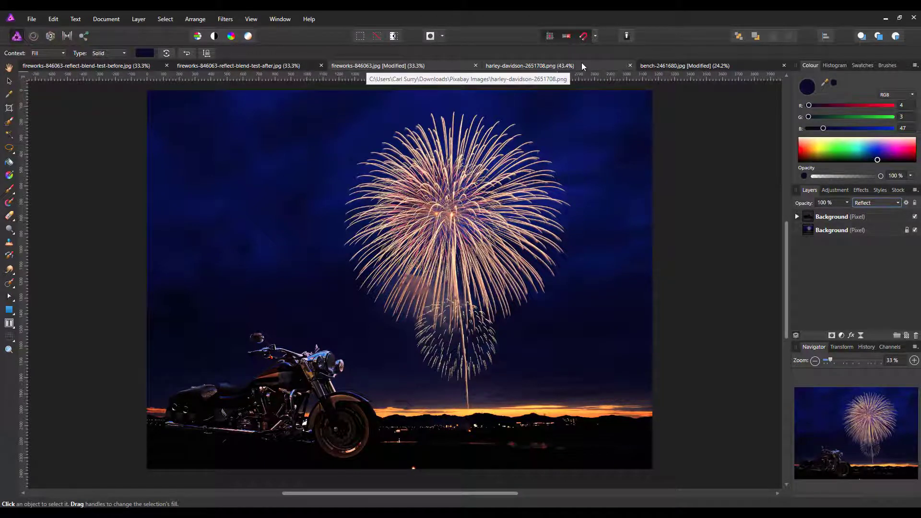
# Copy the cut-out motorcycle layer from harley-davidson-2651708.png and paste it into bench-2461680.jpg
pyautogui.click(577, 65)
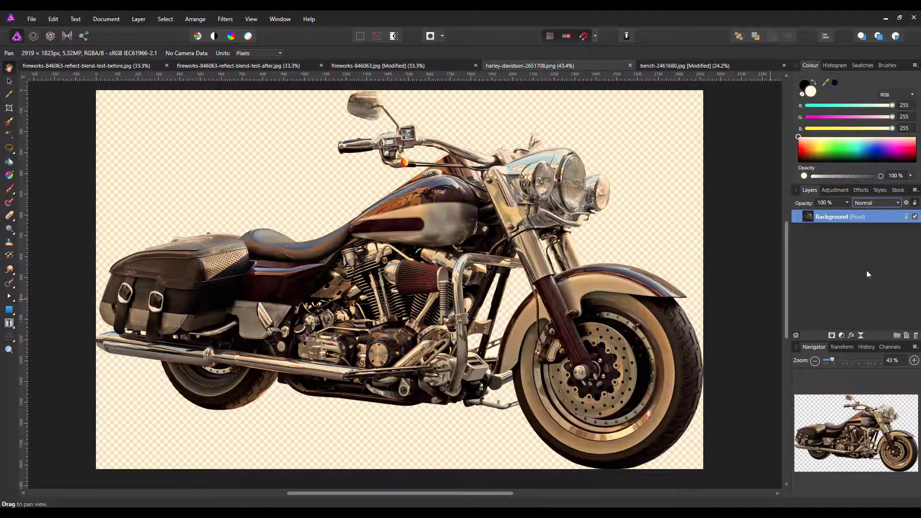
pyautogui.rightClick(847, 216)
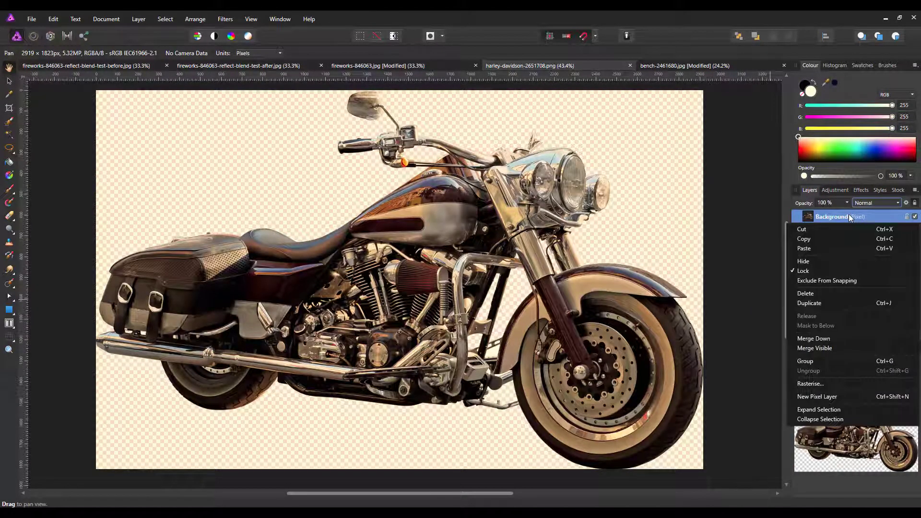
pyautogui.click(810, 239)
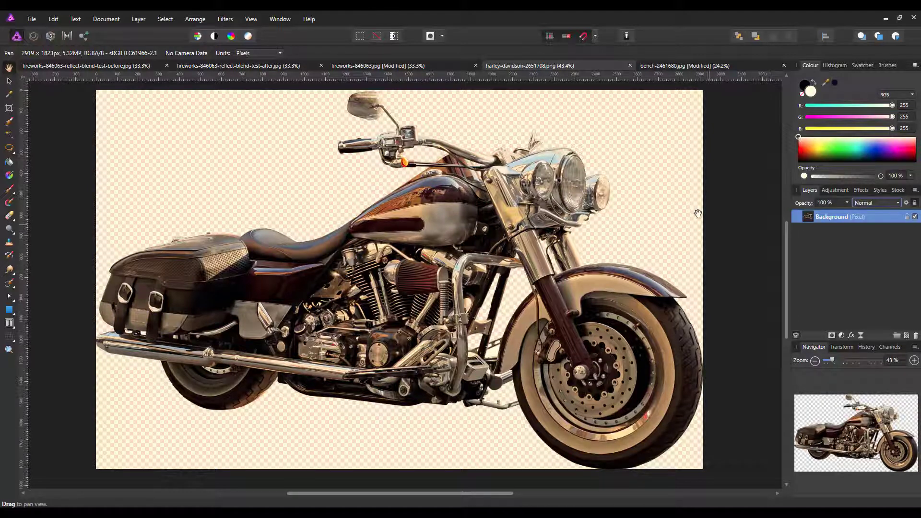
pyautogui.click(692, 65)
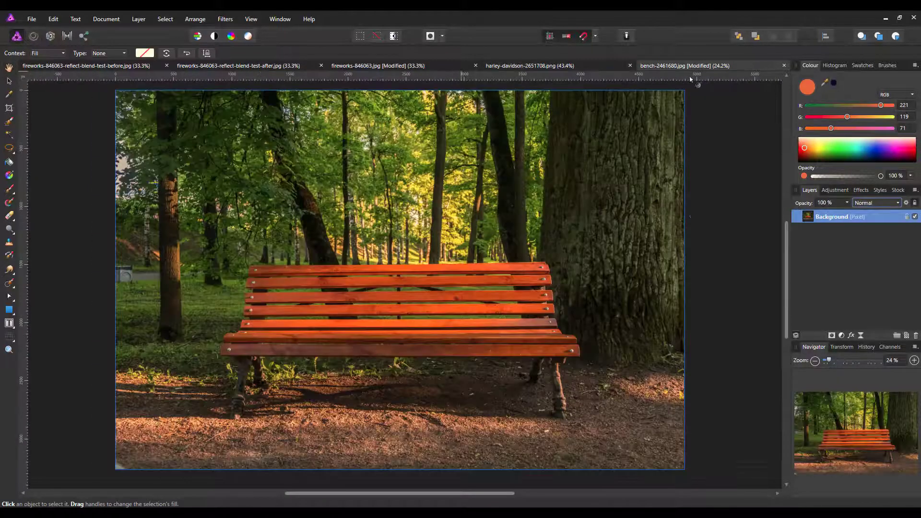
pyautogui.click(53, 20)
pyautogui.click(31, 79)
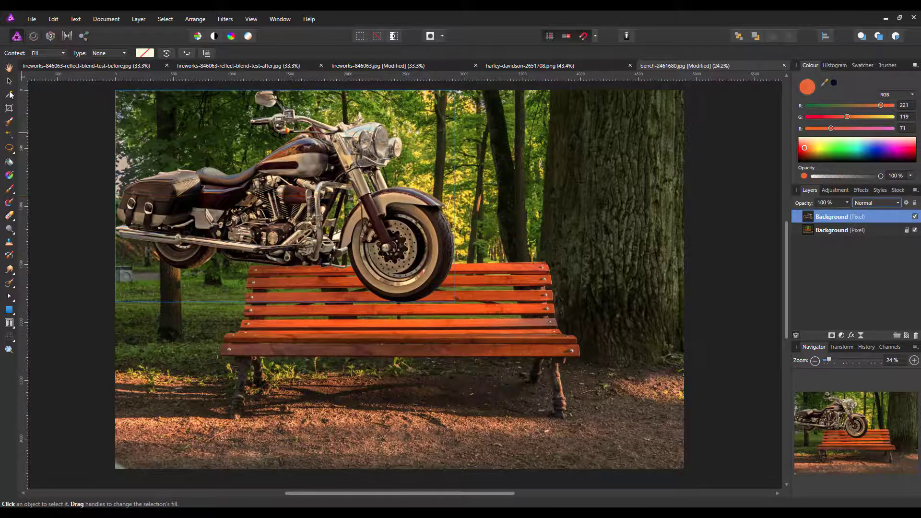
# Place the motorcycle on the ground in front of the bench, enlarging it to 245 dpi and tilting it slightly counterclockwise
pyautogui.click(9, 81)
pyautogui.moveTo(276, 188); pyautogui.dragTo(360, 340)
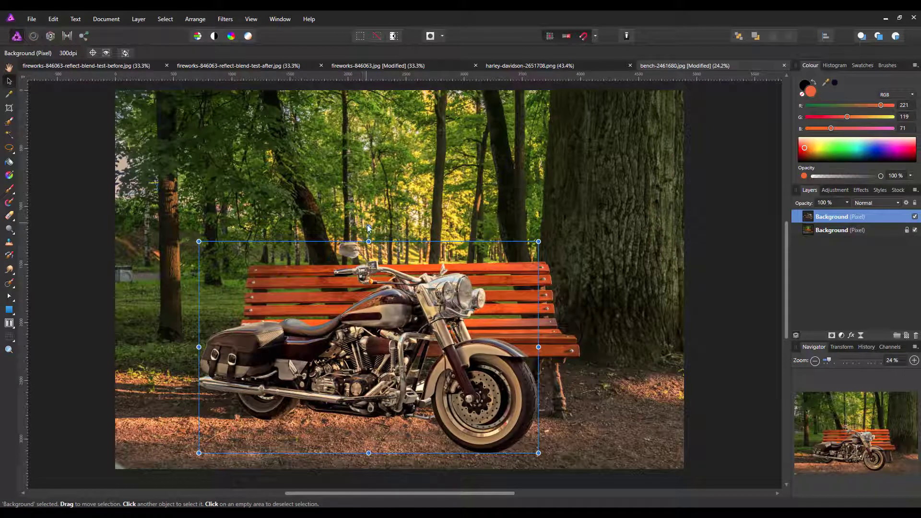
pyautogui.moveTo(368, 225); pyautogui.dragTo(370, 227)
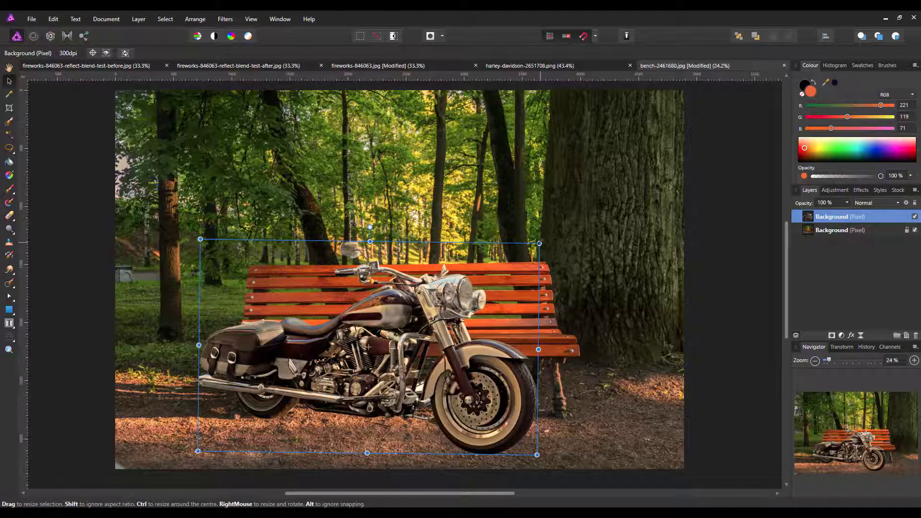
pyautogui.moveTo(540, 243); pyautogui.dragTo(576, 220)
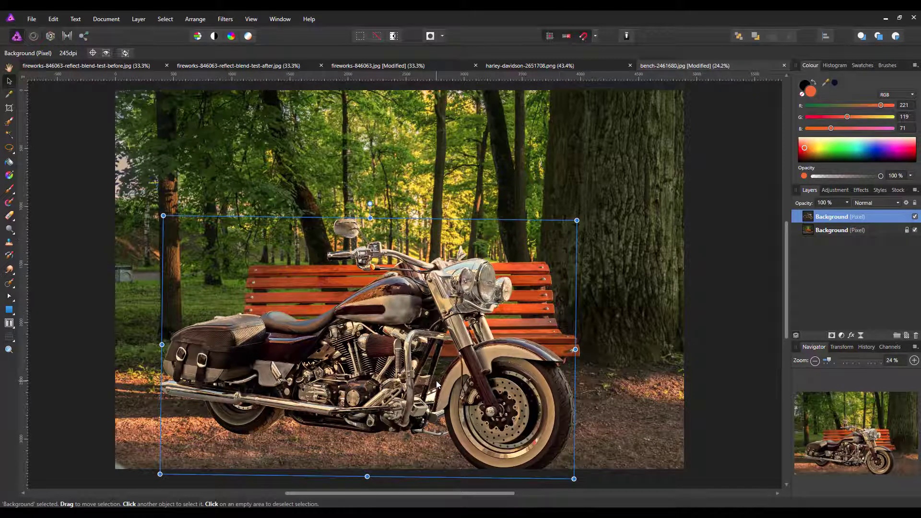
pyautogui.moveTo(432, 383); pyautogui.dragTo(458, 374)
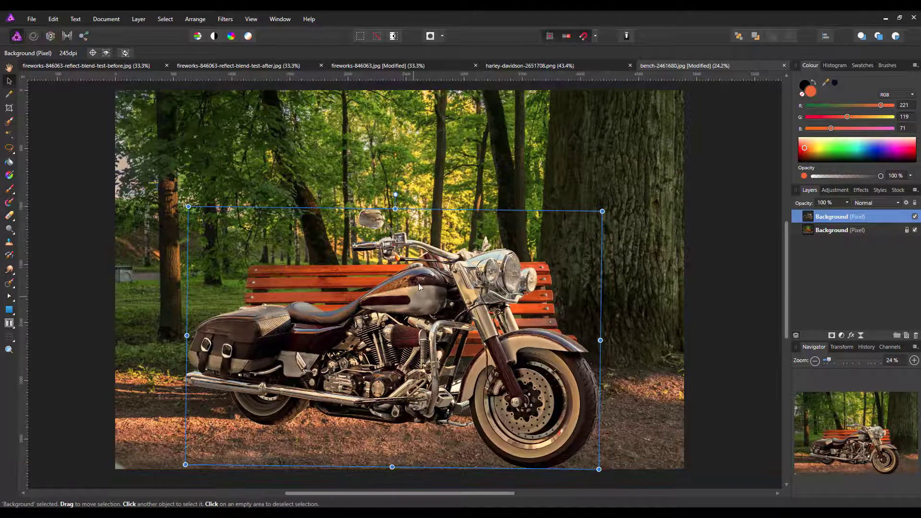
pyautogui.moveTo(395, 194); pyautogui.dragTo(391, 194)
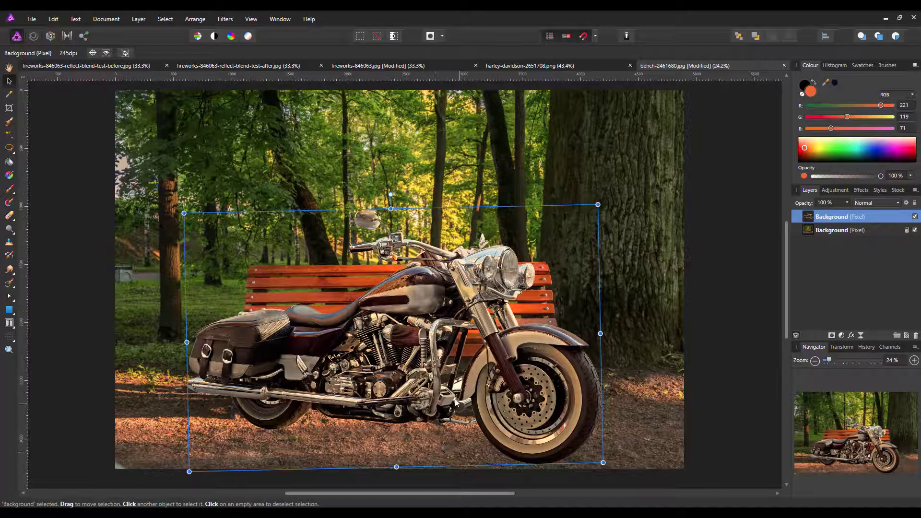
pyautogui.moveTo(454, 402)
pyautogui.mouseDown()
pyautogui.moveTo(448, 406)
pyautogui.moveTo(447, 398)
pyautogui.mouseUp()
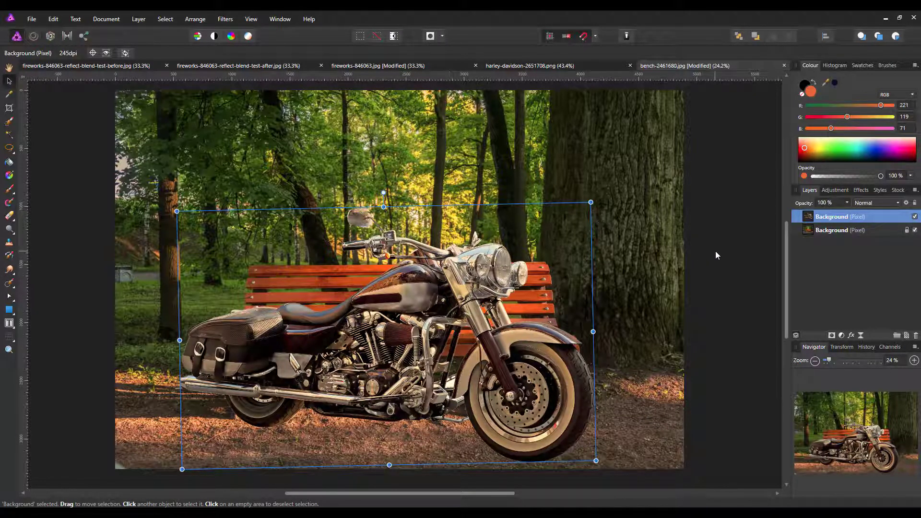
# Sample a light orange (RGB 222, 170, 122) from the sunlit ground behind the motorcycle and make it the active colour
pyautogui.click(9, 67)
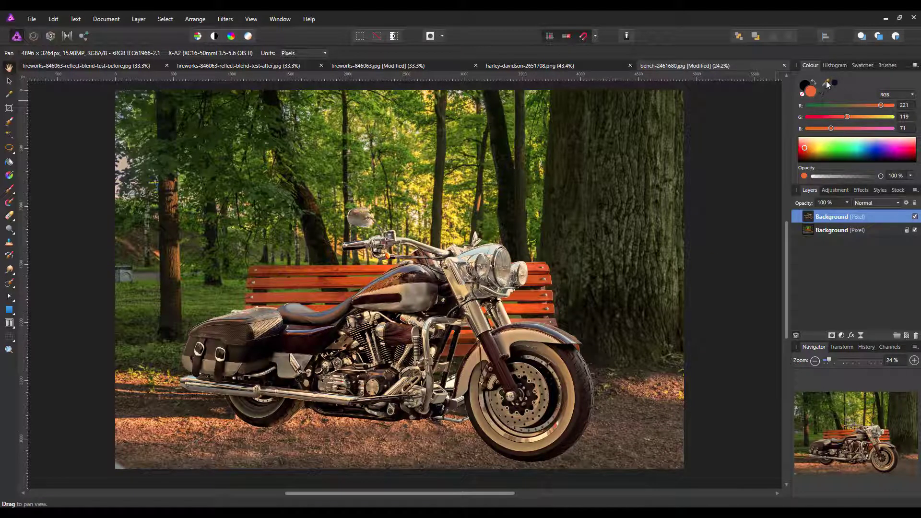
pyautogui.moveTo(825, 84); pyautogui.dragTo(176, 430)
pyautogui.click(835, 83)
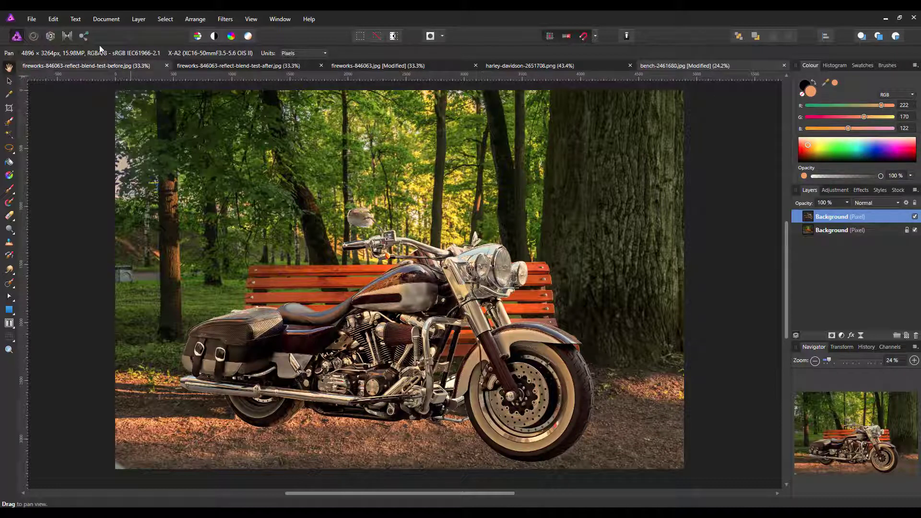
# Create a new fill layer in the sampled light orange, clip it inside the motorcycle layer and expand that layer's contents
pyautogui.click(129, 22)
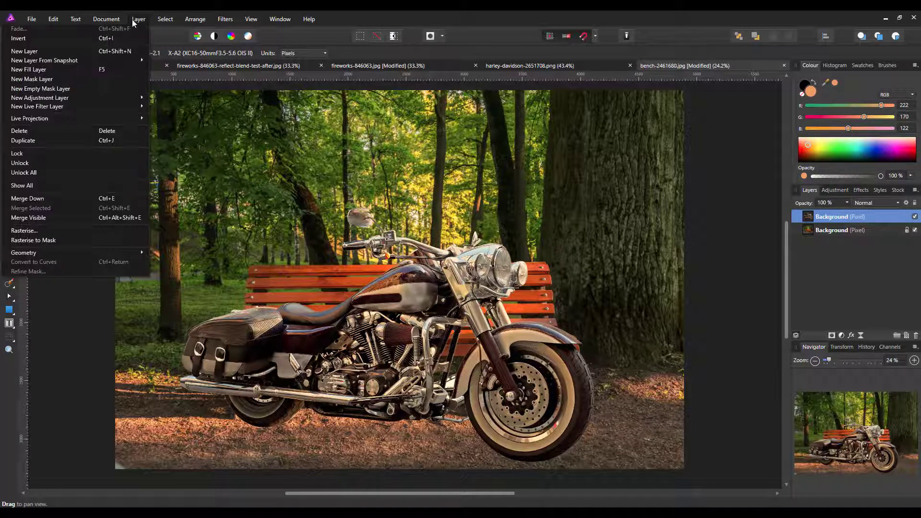
pyautogui.click(49, 72)
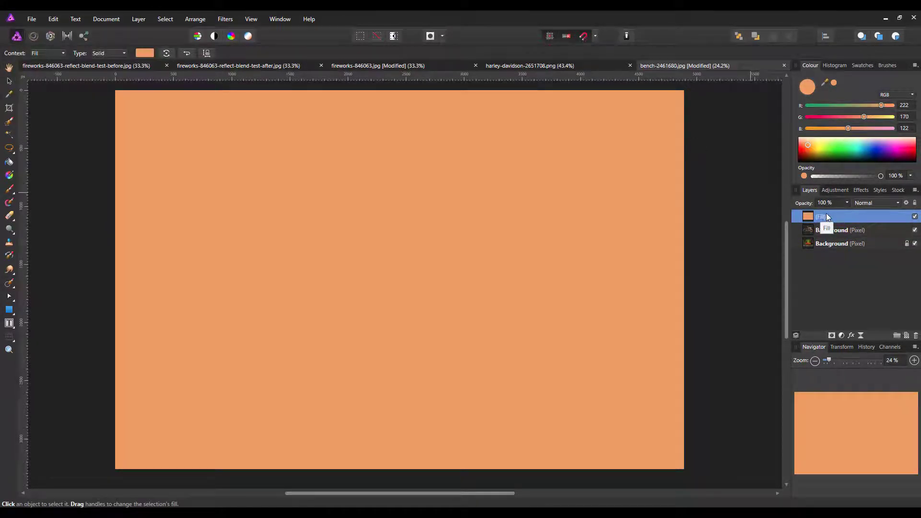
pyautogui.moveTo(839, 233); pyautogui.dragTo(839, 233)
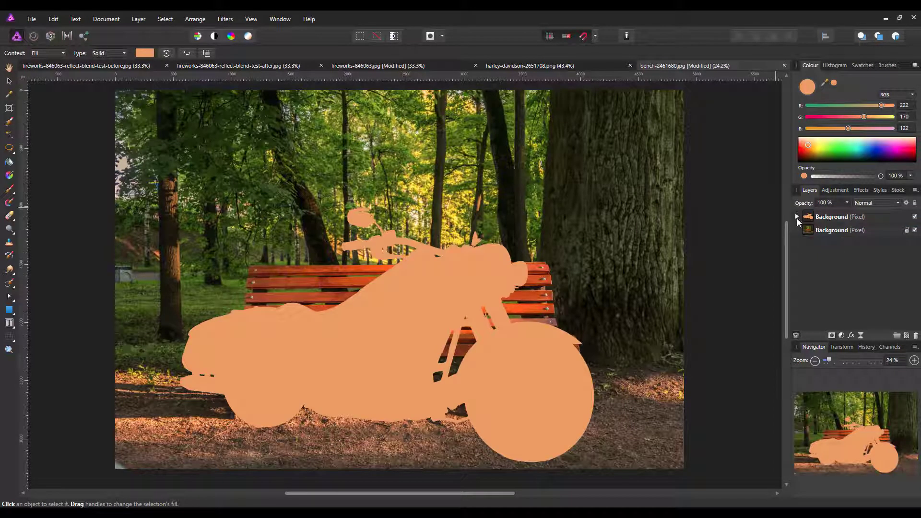
pyautogui.click(796, 217)
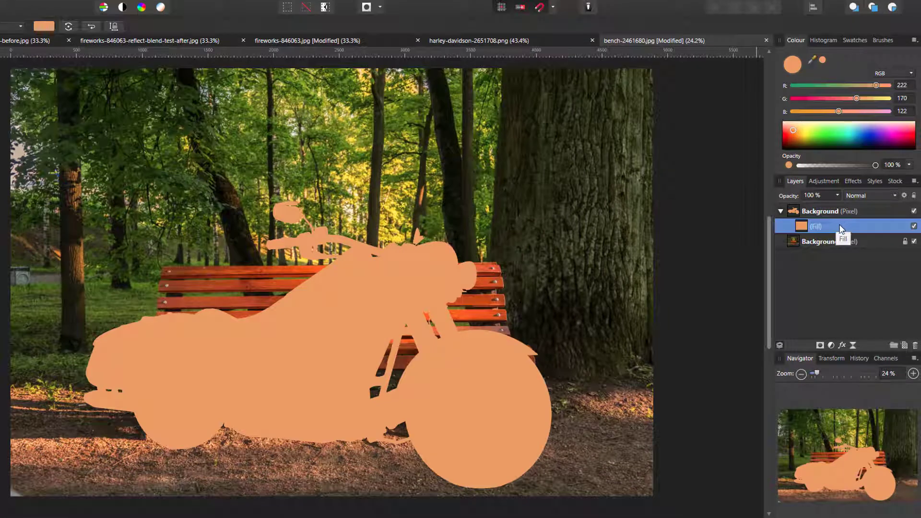
# Try Colour Burn on the clipped fill layer, lowering its opacity to about 58 % and raising it to 100 %
pyautogui.click(896, 195)
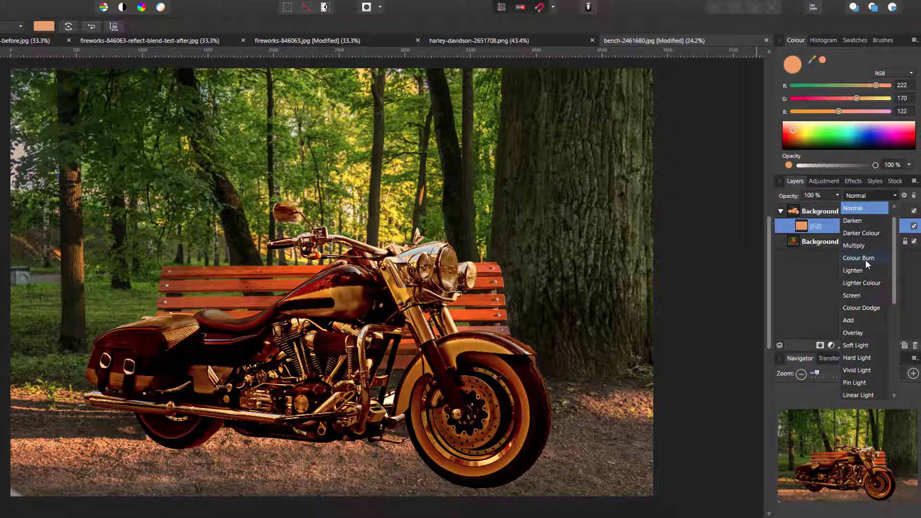
pyautogui.click(865, 260)
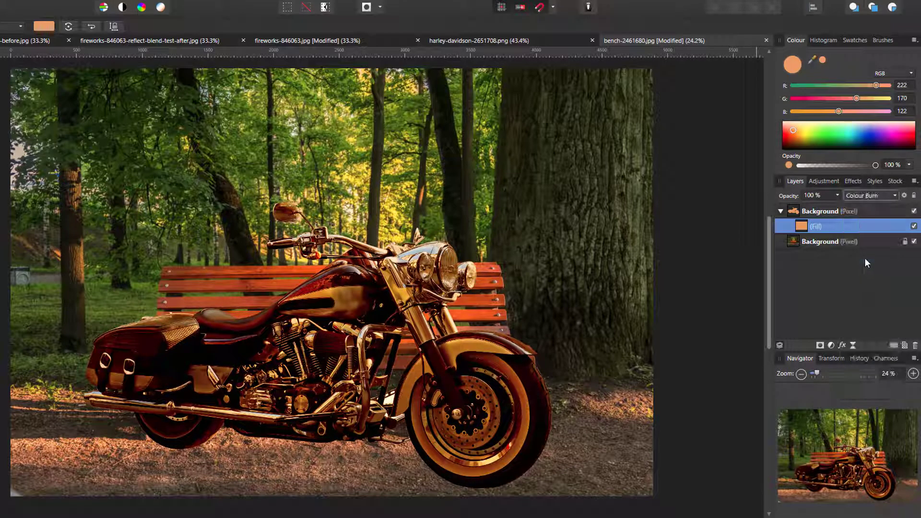
pyautogui.click(837, 196)
pyautogui.moveTo(838, 205)
pyautogui.mouseDown()
pyautogui.moveTo(777, 206)
pyautogui.moveTo(799, 209)
pyautogui.mouseUp()
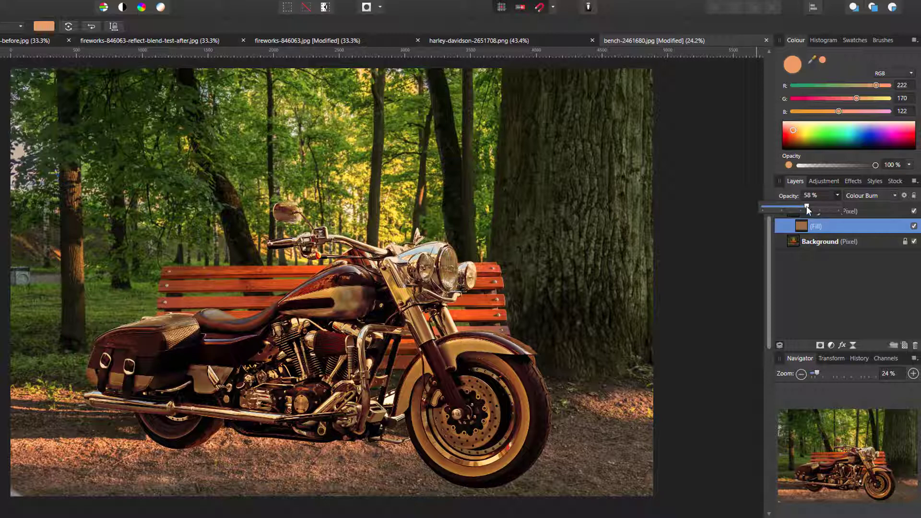
pyautogui.moveTo(807, 206); pyautogui.dragTo(833, 203)
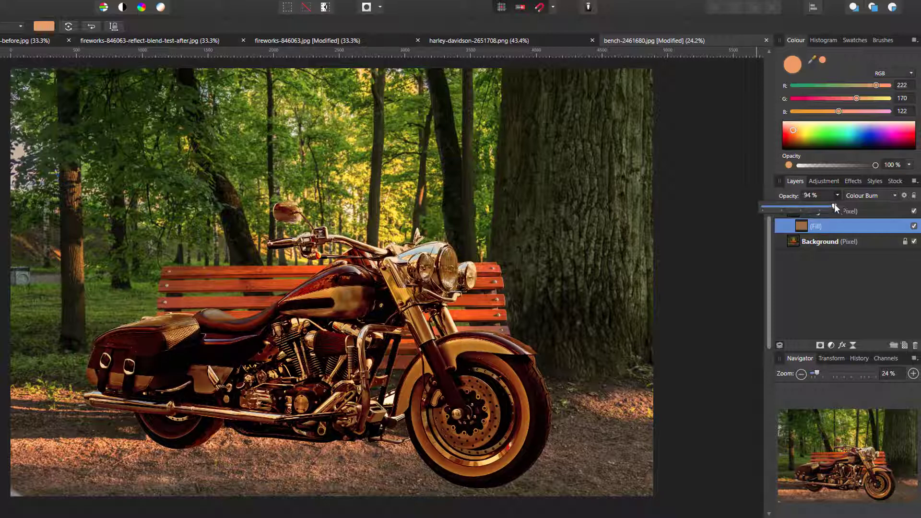
# Preview other blend modes on the clipped fill layer, and try Reflect at 36 % and at 100 % opacity
pyautogui.click(895, 196)
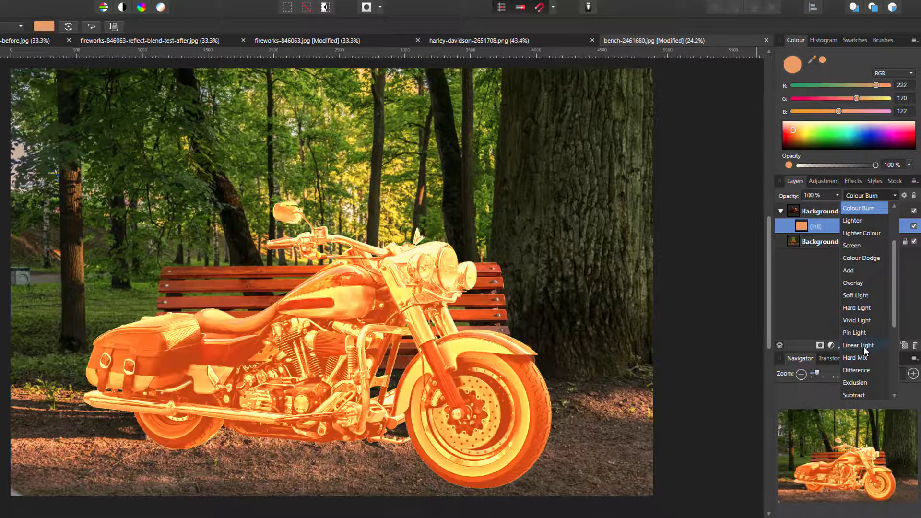
pyautogui.scroll(-3, 864, 350)
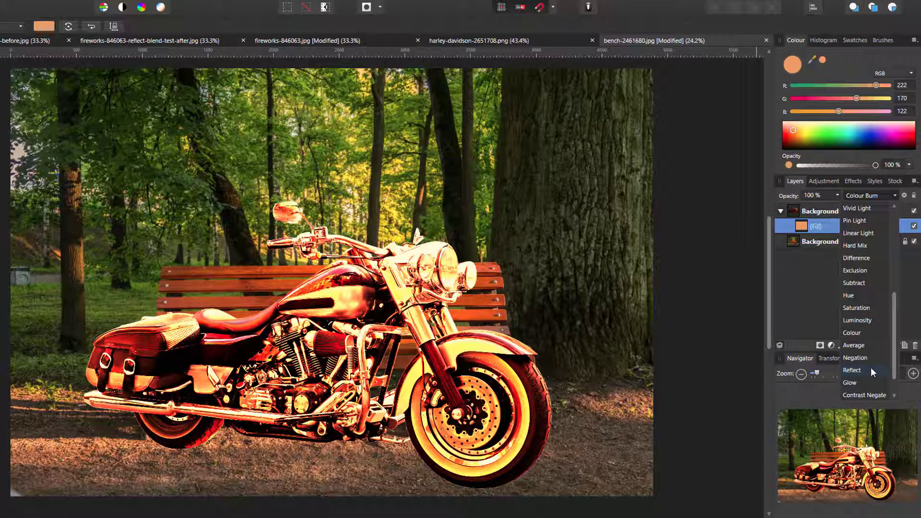
pyautogui.scroll(-1, 862, 386)
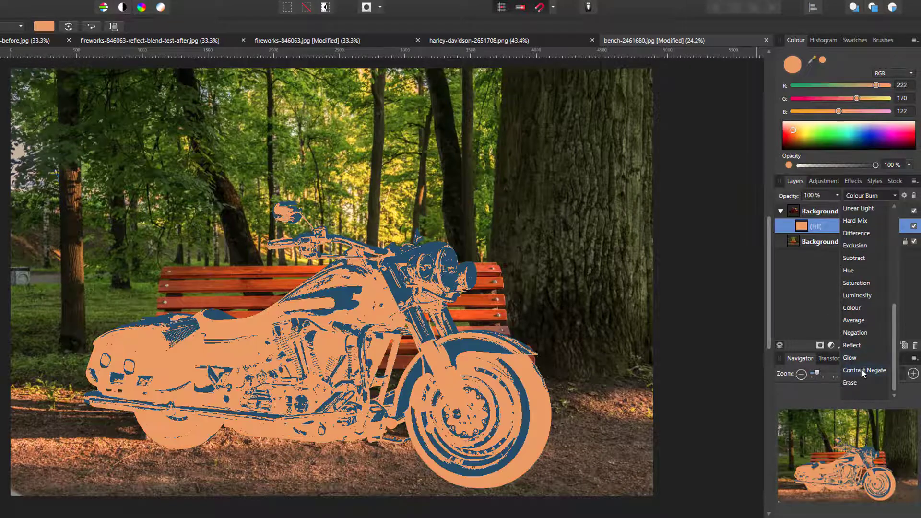
pyautogui.click(853, 345)
pyautogui.click(837, 196)
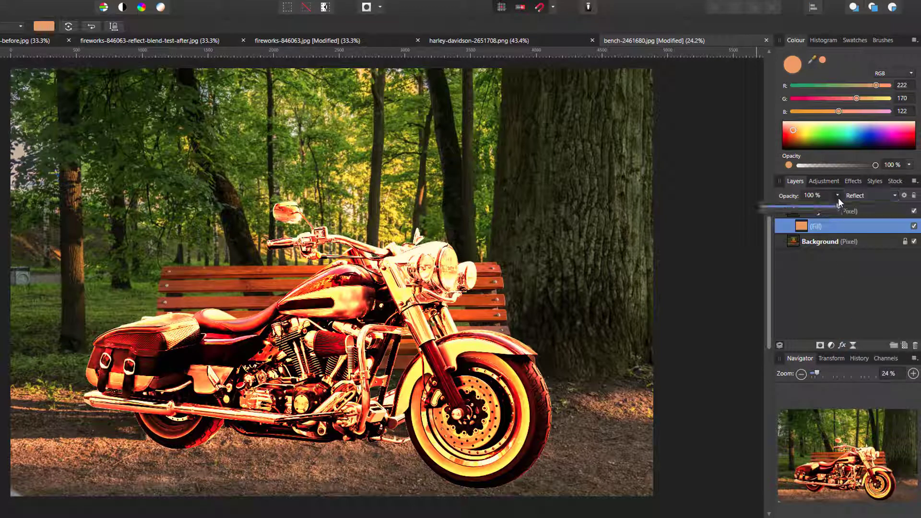
pyautogui.moveTo(838, 204); pyautogui.dragTo(789, 206)
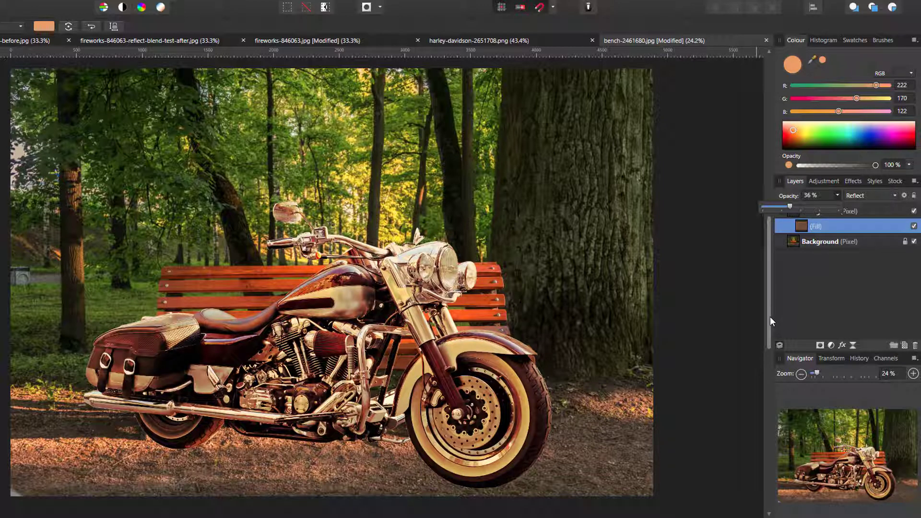
pyautogui.moveTo(790, 207); pyautogui.dragTo(849, 211)
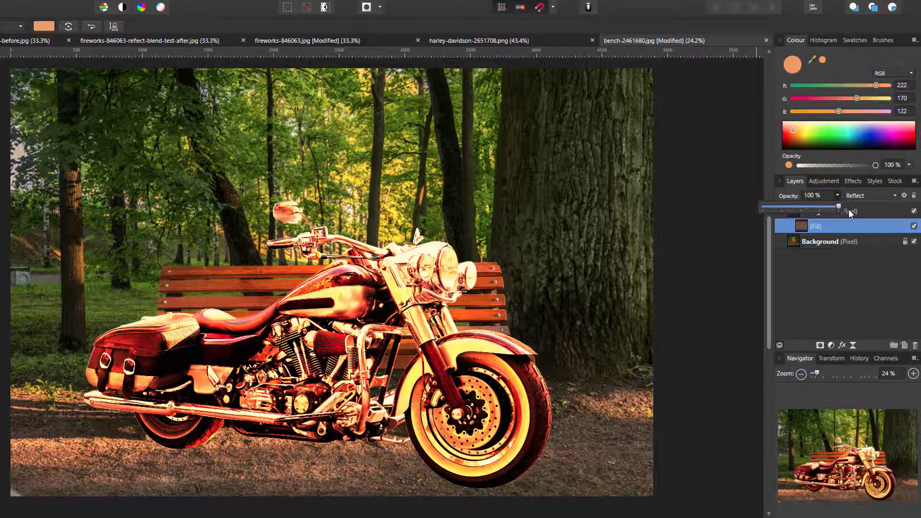
# Set the clipped fill layer's blend mode to Colour Burn and its opacity to 25 %
pyautogui.click(894, 195)
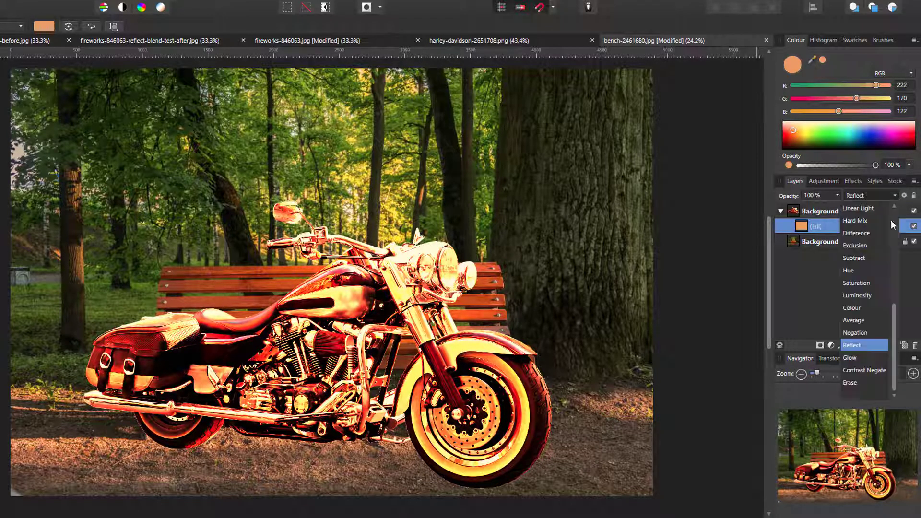
pyautogui.scroll(4, 882, 225)
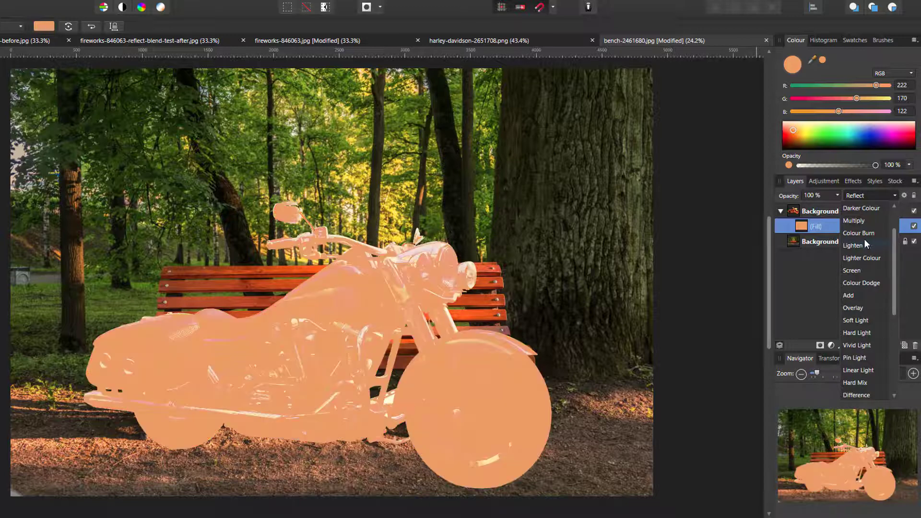
pyautogui.click(863, 234)
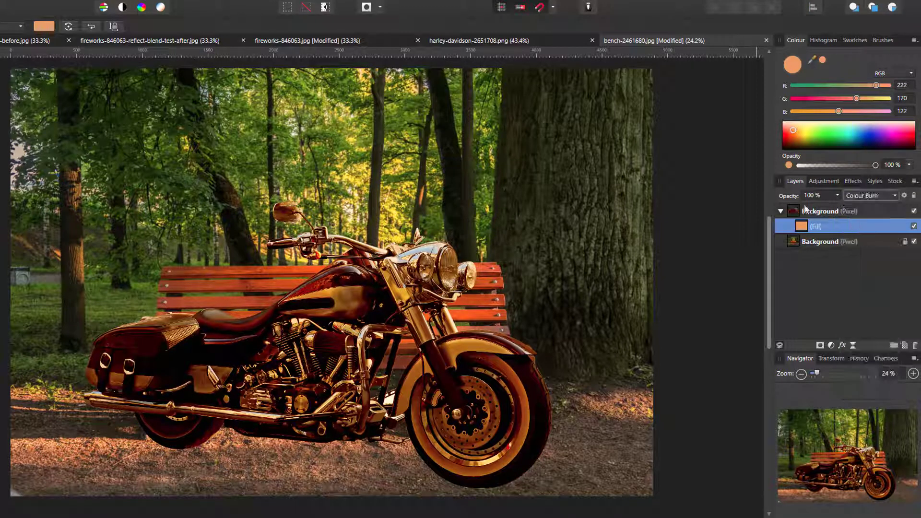
pyautogui.click(837, 193)
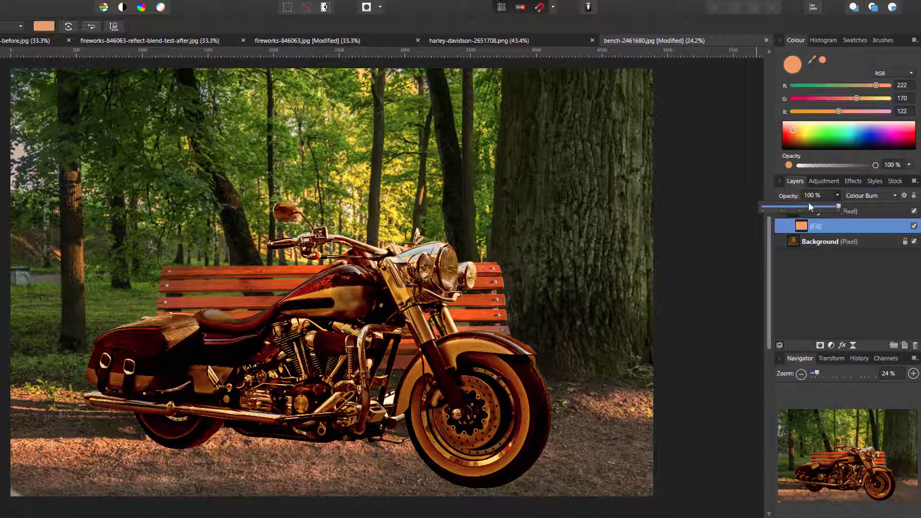
pyautogui.moveTo(831, 208); pyautogui.dragTo(780, 211)
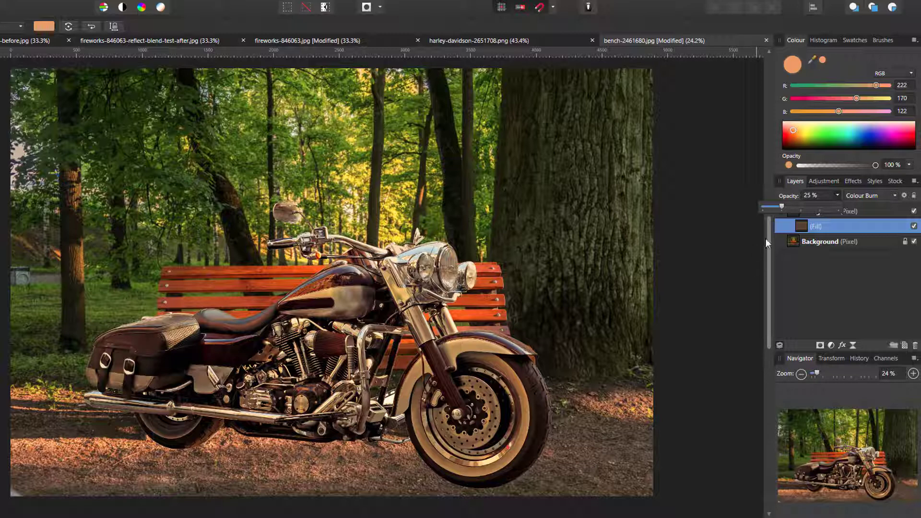
pyautogui.click(759, 261)
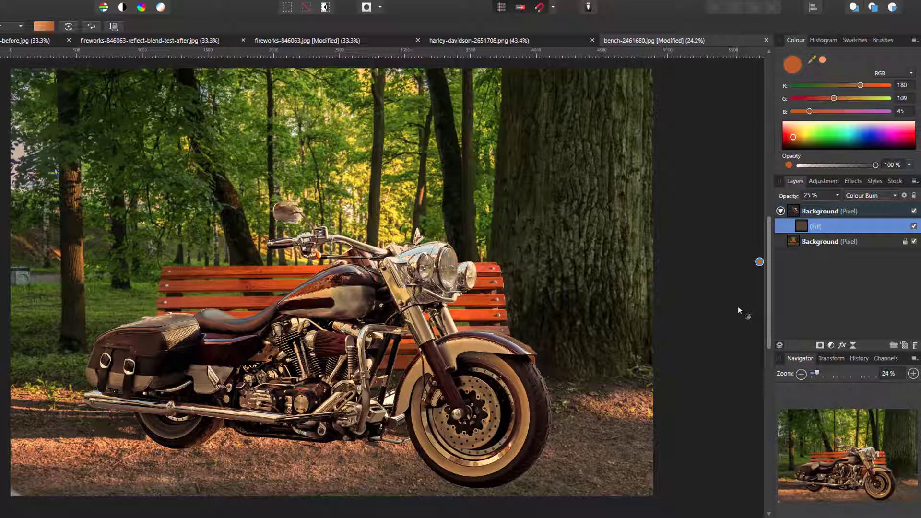
# View the fireworks composite for comparison and return to the bench composite
pyautogui.click(272, 41)
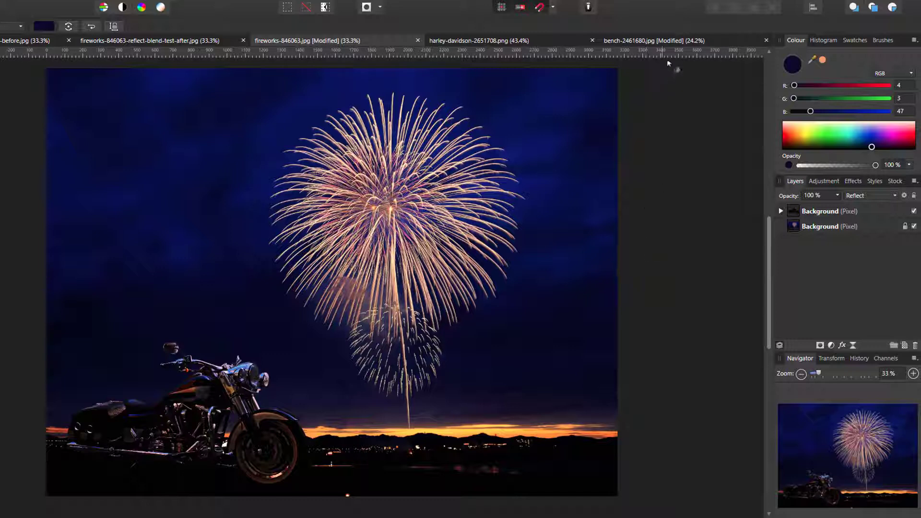
pyautogui.click(674, 37)
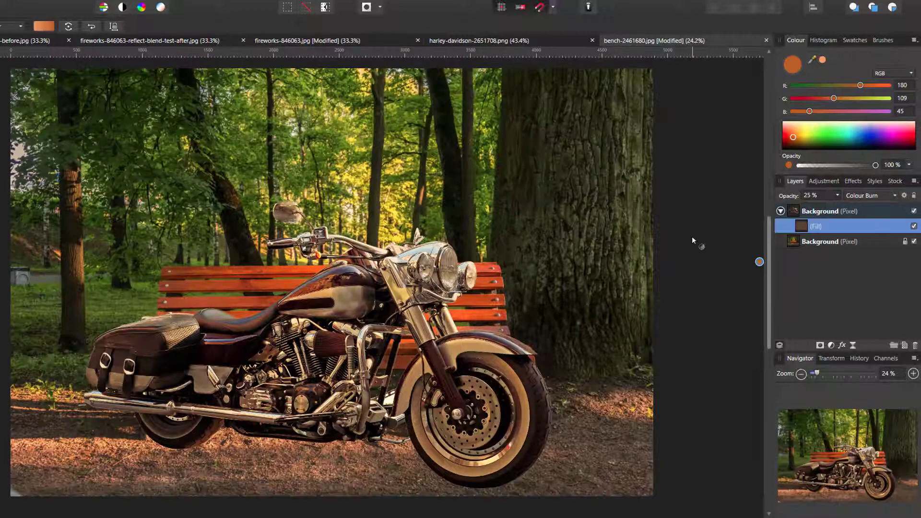